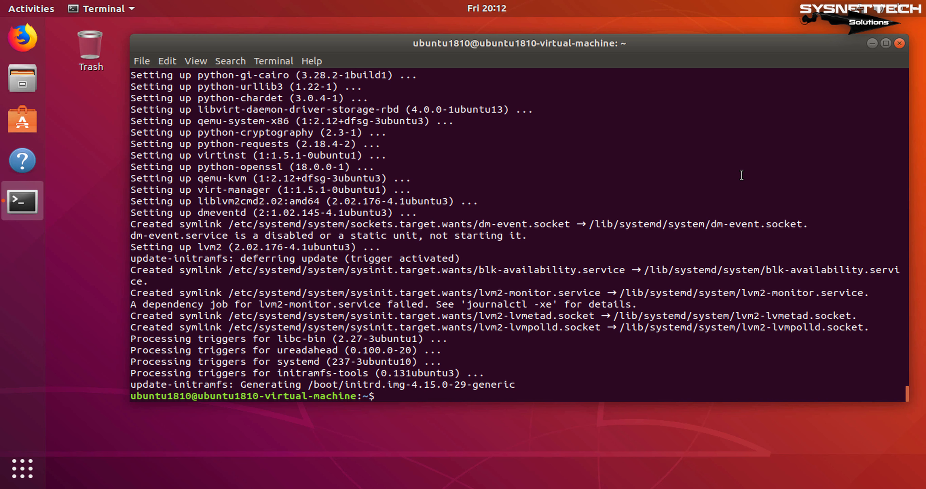
Clear the terminal output with the clear command.
key(Return)
key(Return)
text(c)
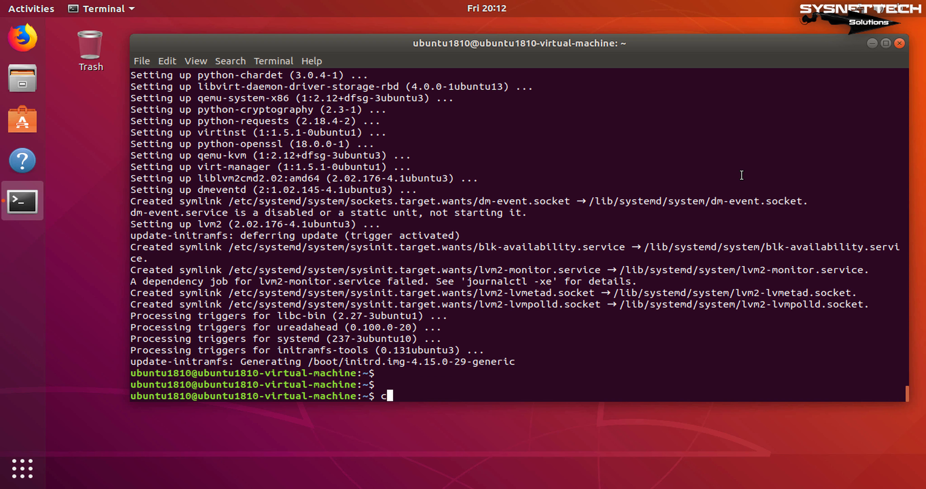
text(lear)
key(Return)
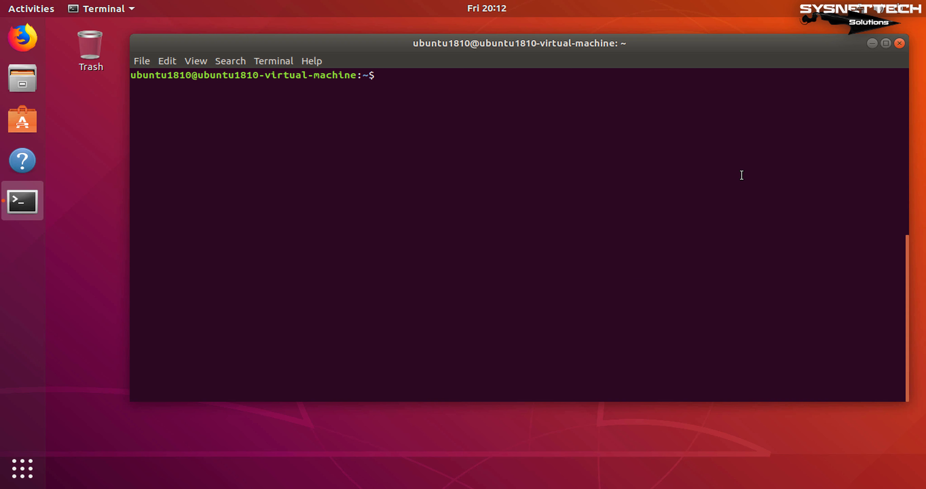
Launch Virtual Machine Manager from the applications overview and minimize the terminal window.
click(27, 465)
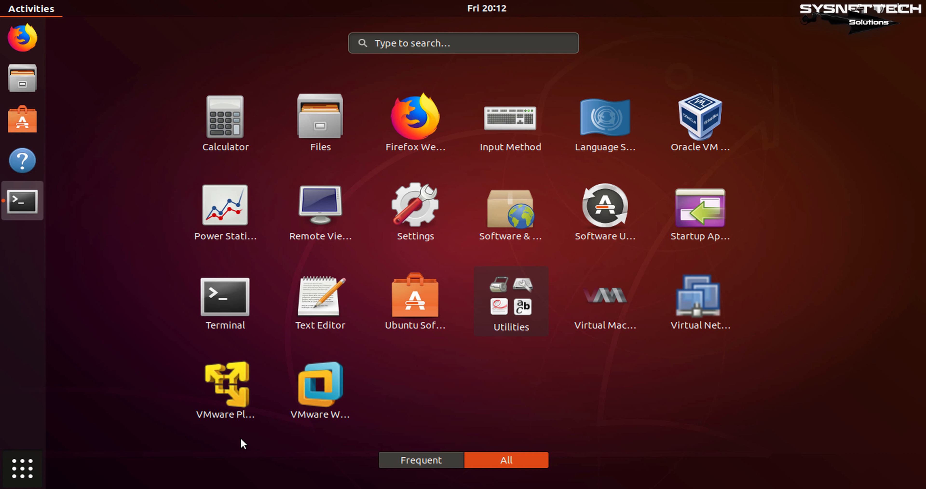
click(588, 304)
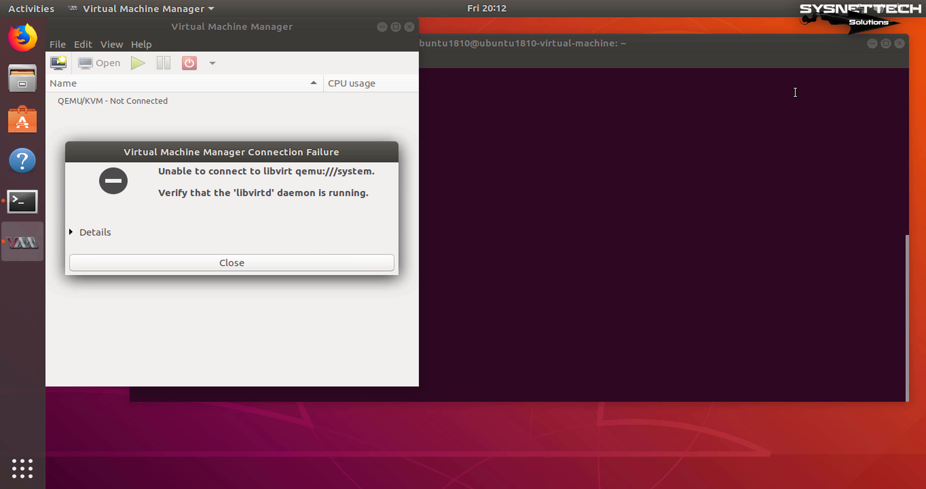
click(873, 43)
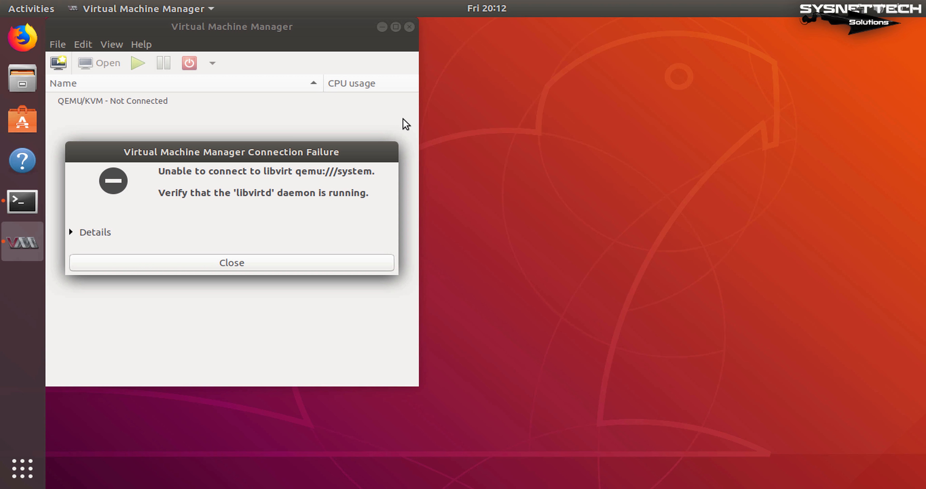
Expand and read the details of the connection failure message, then dismiss it.
click(74, 232)
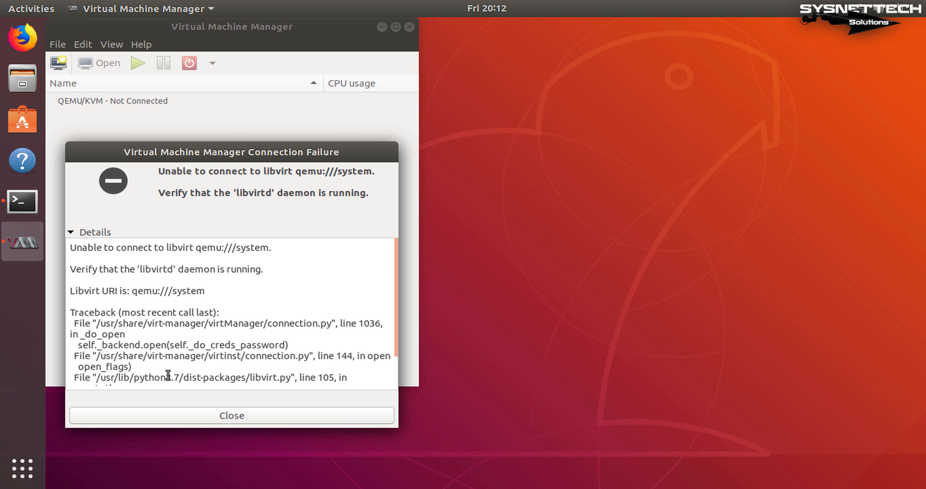
scroll(264, 345, down, 2)
click(259, 416)
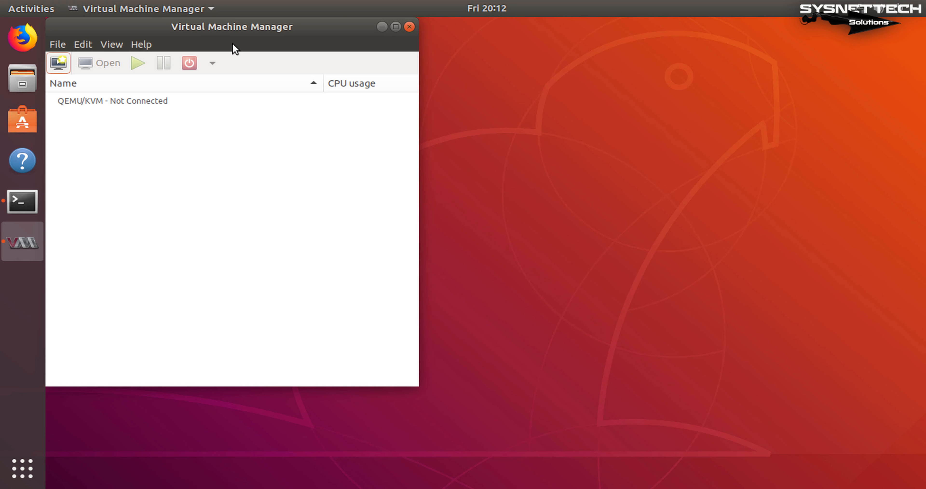
Move the Virtual Machine Manager window toward the middle of the desktop and enlarge it.
drag(234, 45, 390, 50)
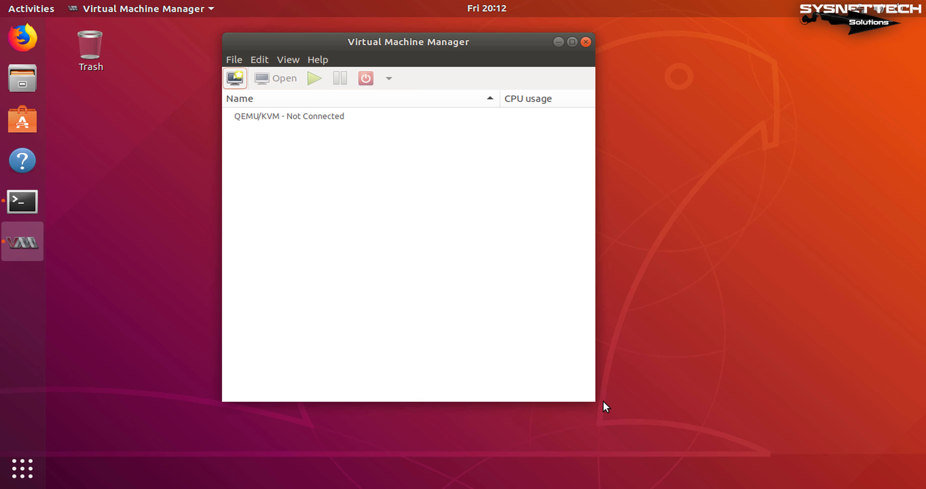
drag(589, 397, 824, 421)
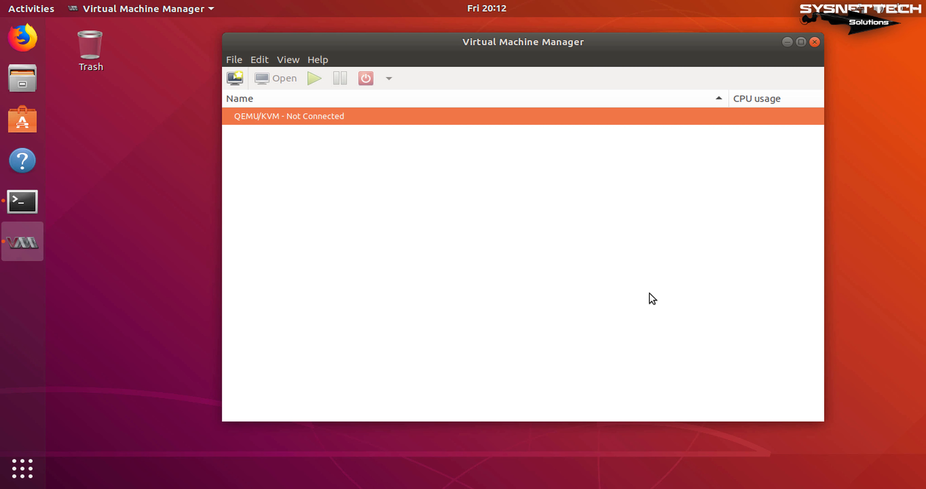
Try to create a new virtual machine, then cancel the wizard and close Virtual Machine Manager.
click(239, 80)
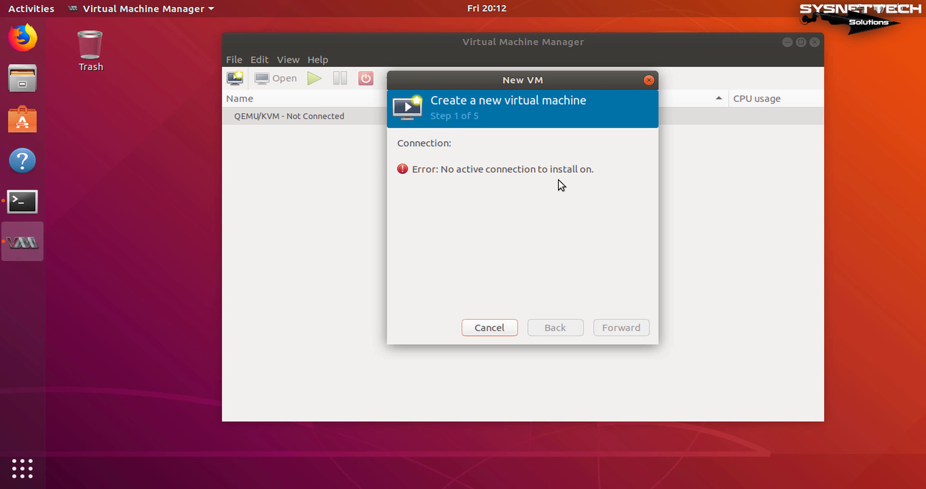
click(487, 328)
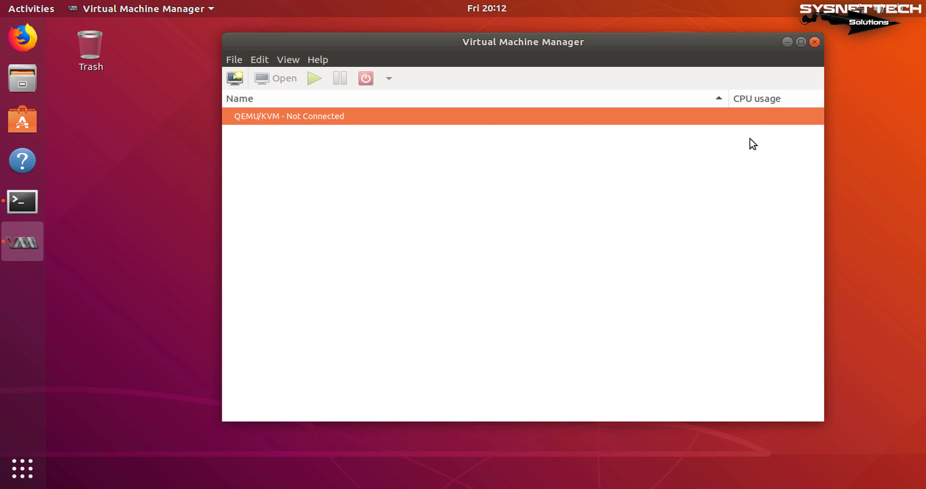
click(817, 42)
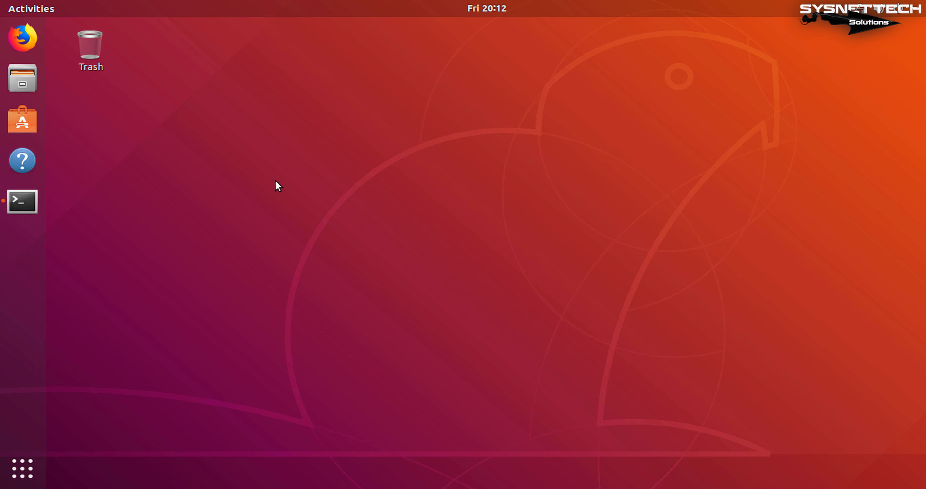
Switch to the terminal and run virt-manager, then dismiss the connection failure message and close Virtual Machine Manager.
click(23, 201)
text(virt-m)
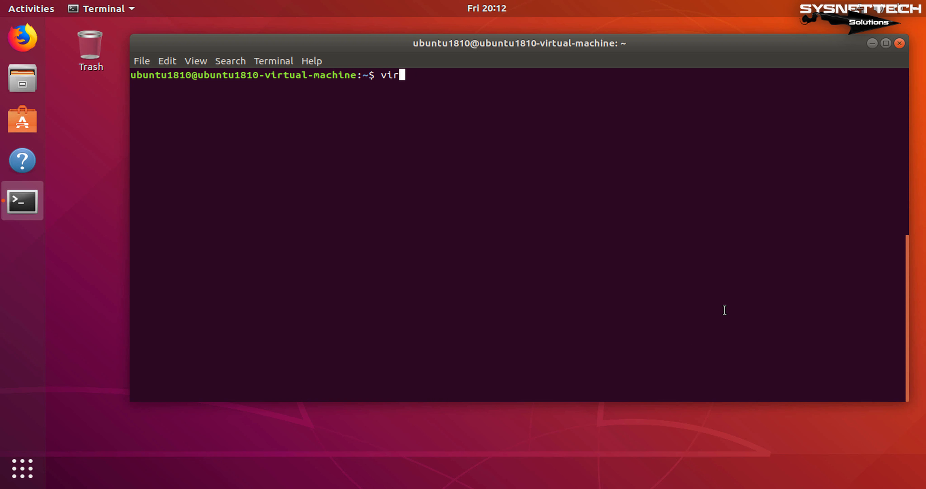
text(anager)
key(Return)
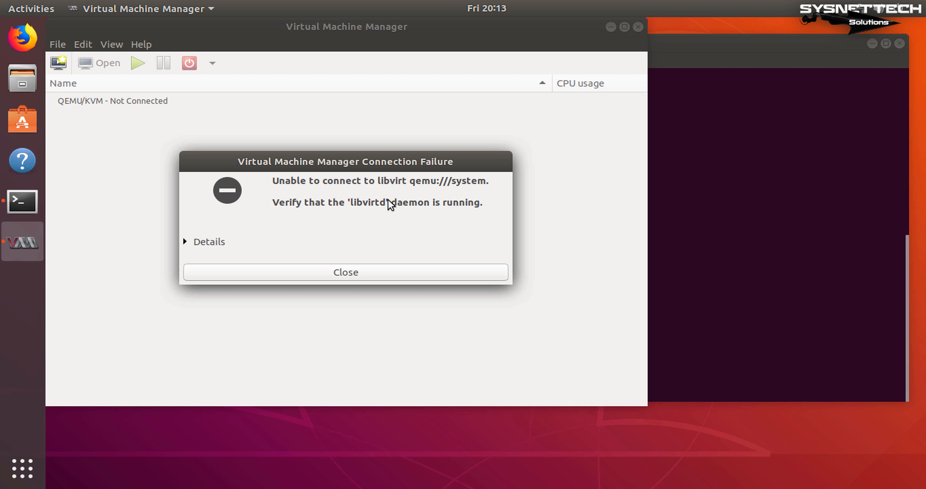
click(358, 277)
click(638, 27)
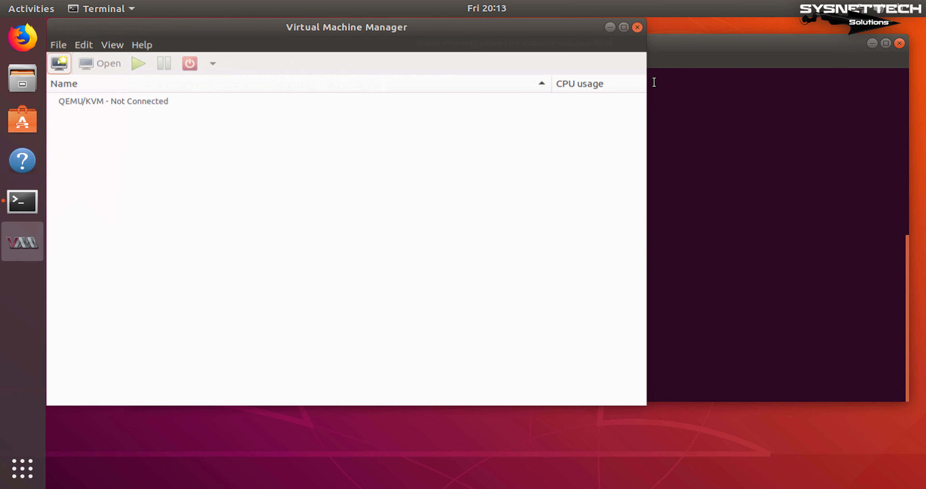
Restart the computer from the terminal with the command shutdown -r now.
text(shu)
text(tdown )
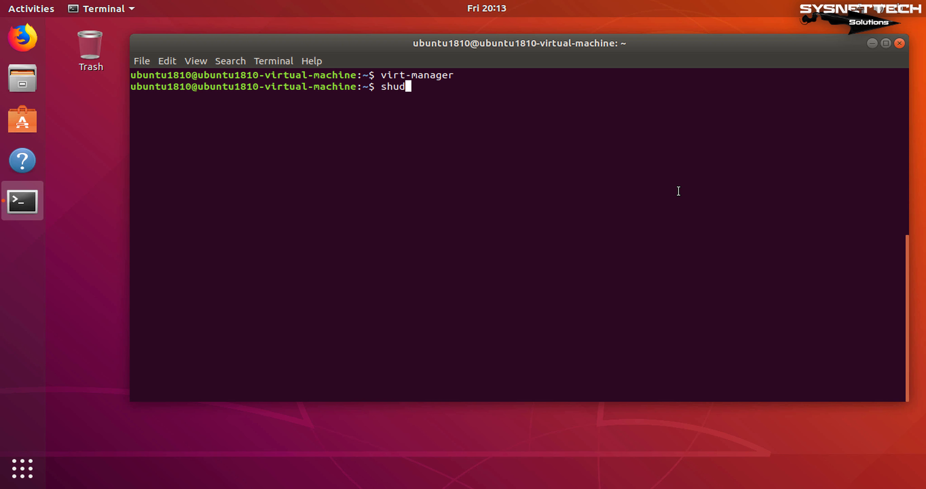
text(-r now)
key(Return)
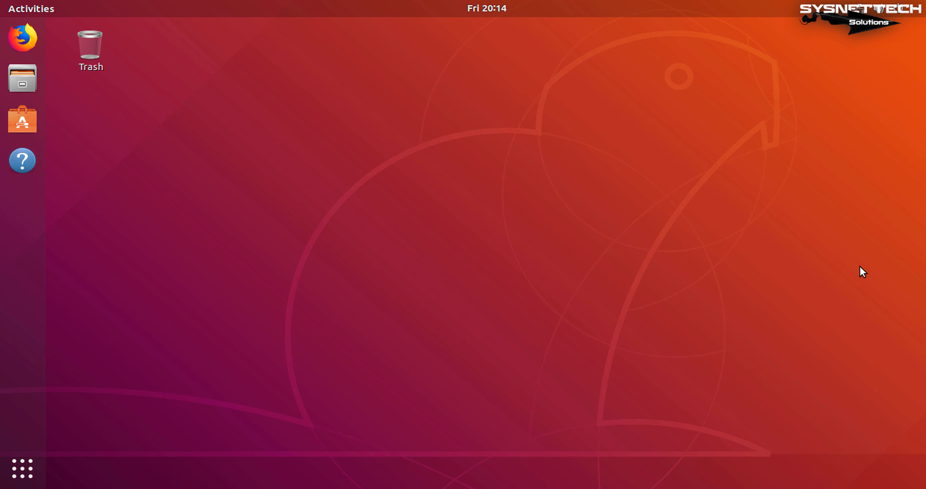
Show all installed applications and launch Virtual Machine Manager.
click(23, 468)
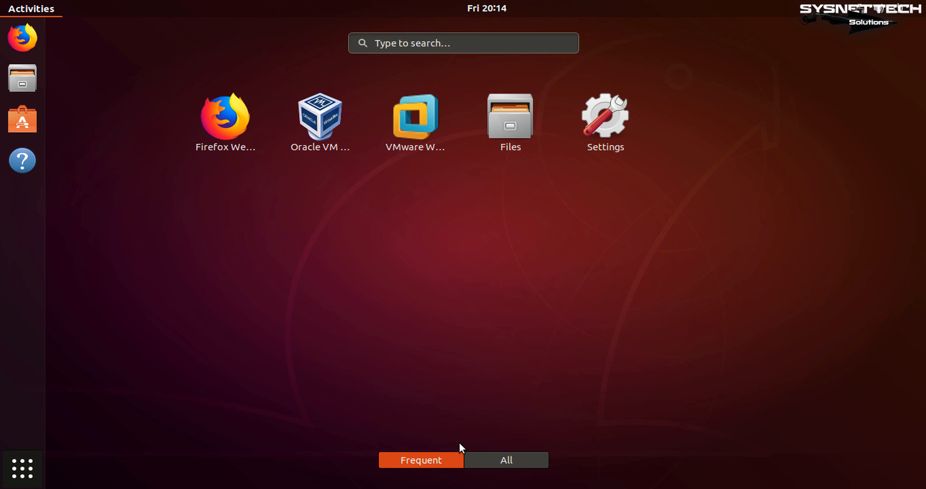
click(488, 459)
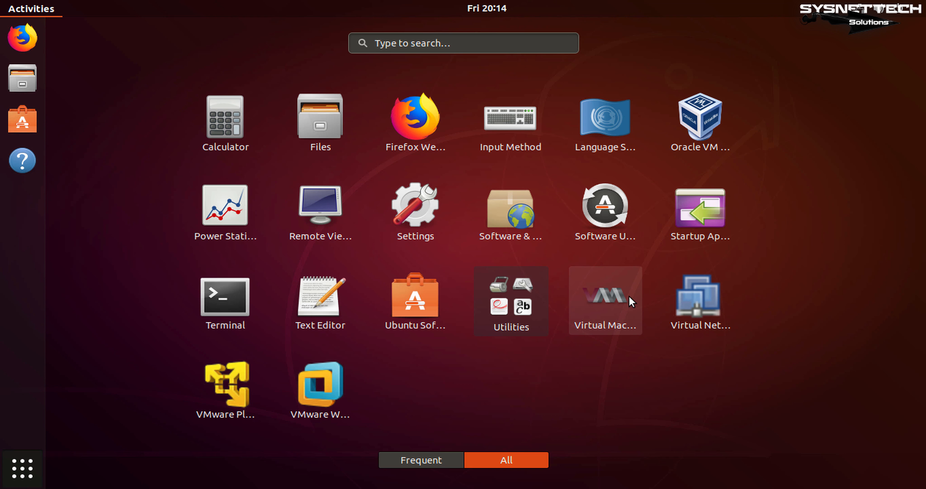
click(624, 298)
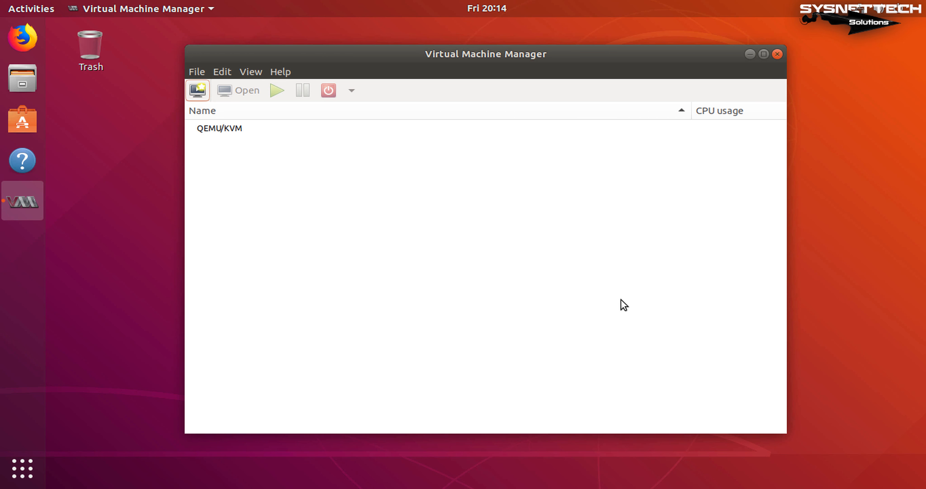
Start a new virtual machine, choose Import existing disk image as the installation method and continue to the storage page.
click(196, 90)
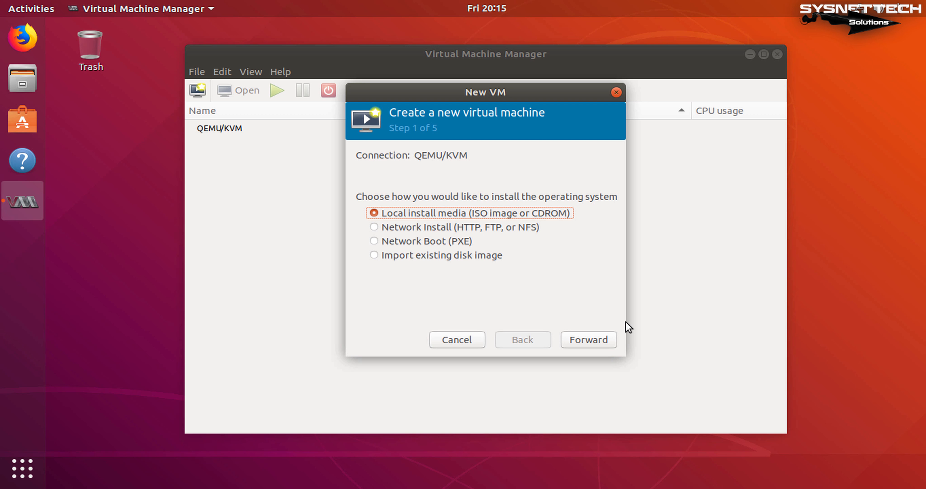
click(443, 227)
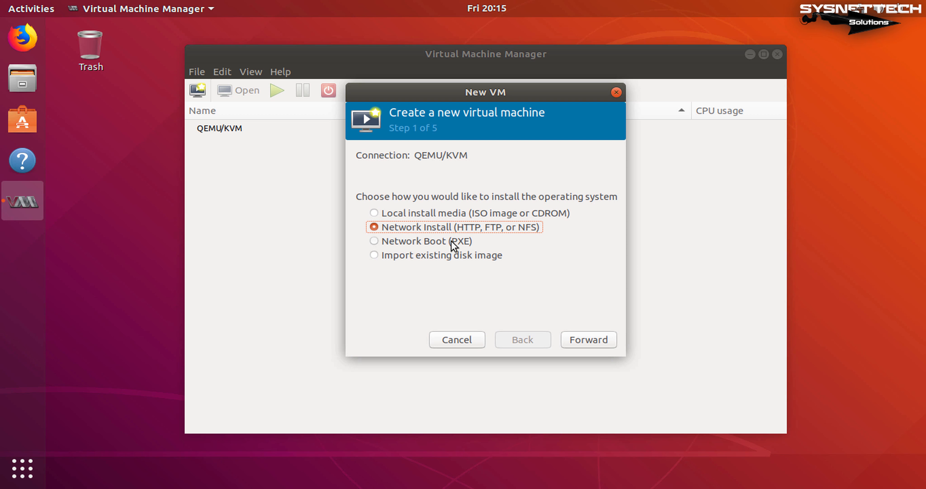
click(448, 241)
click(439, 257)
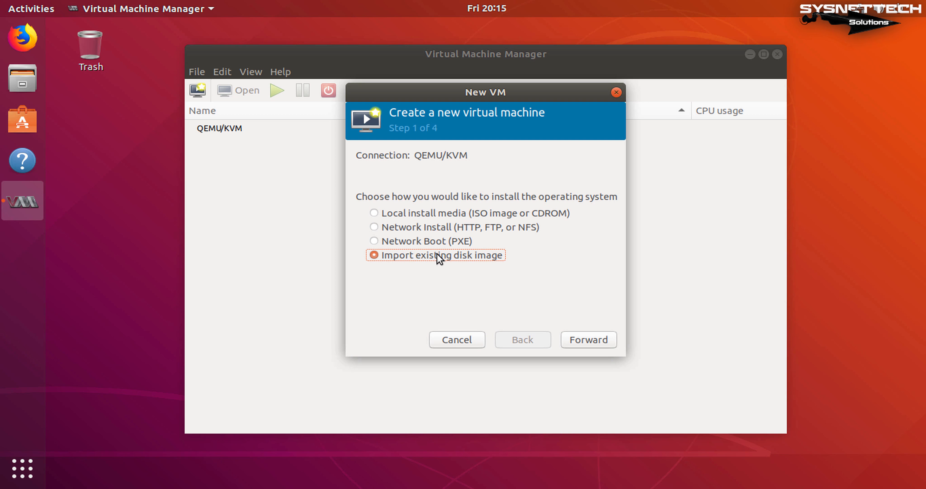
click(594, 340)
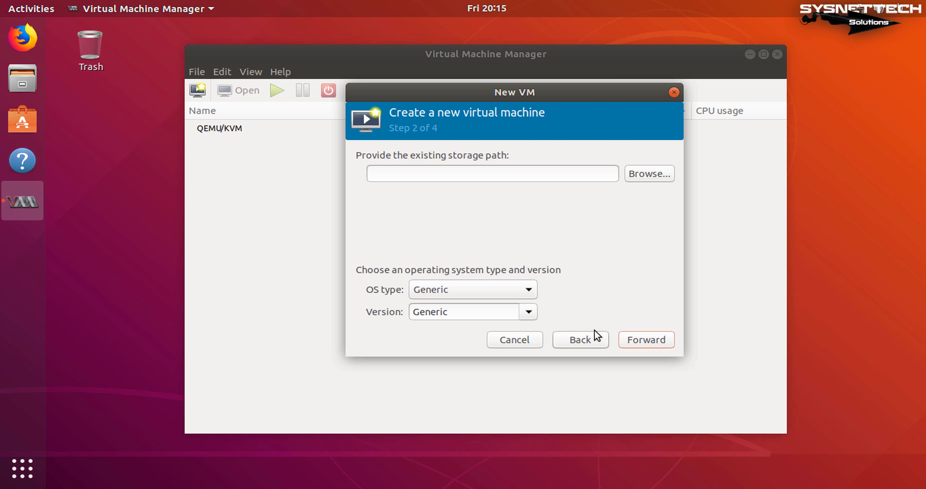
click(650, 179)
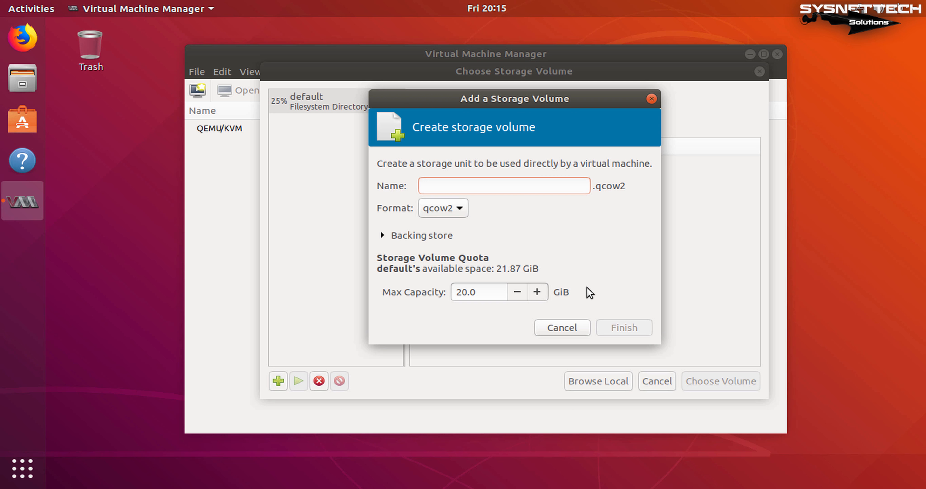
click(581, 330)
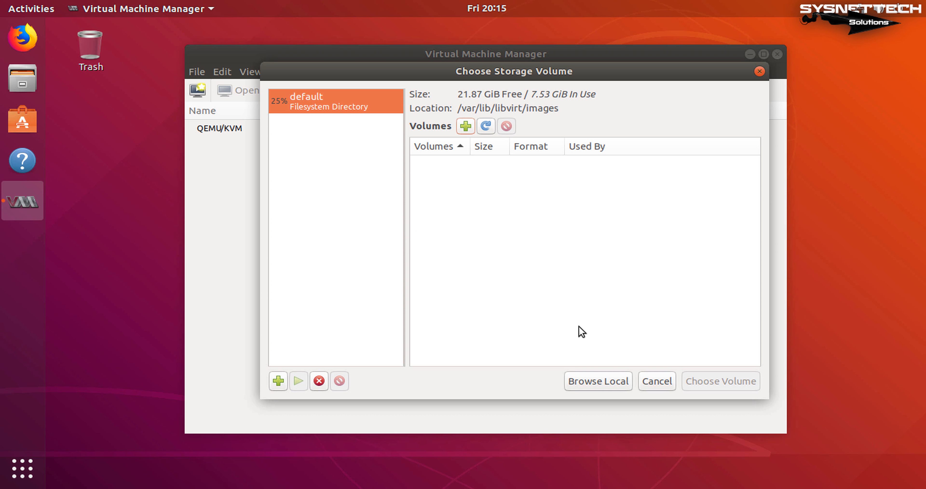
click(653, 381)
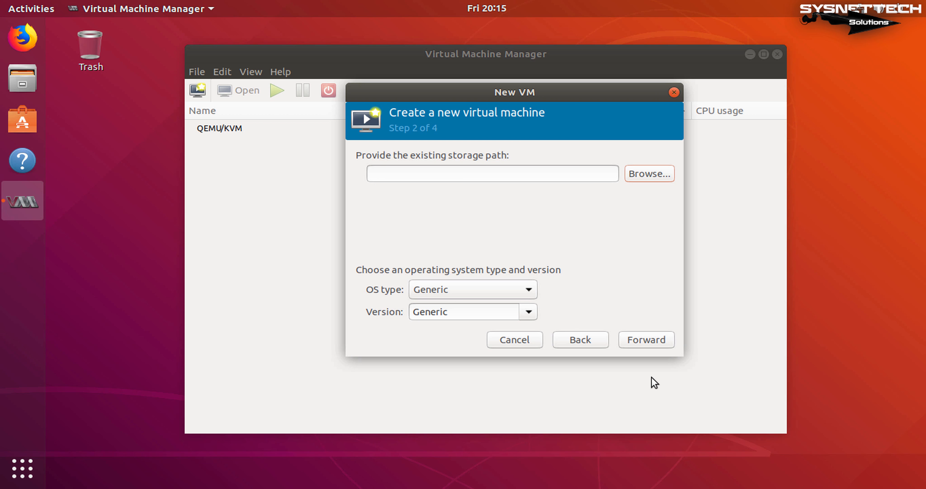
click(656, 343)
click(655, 340)
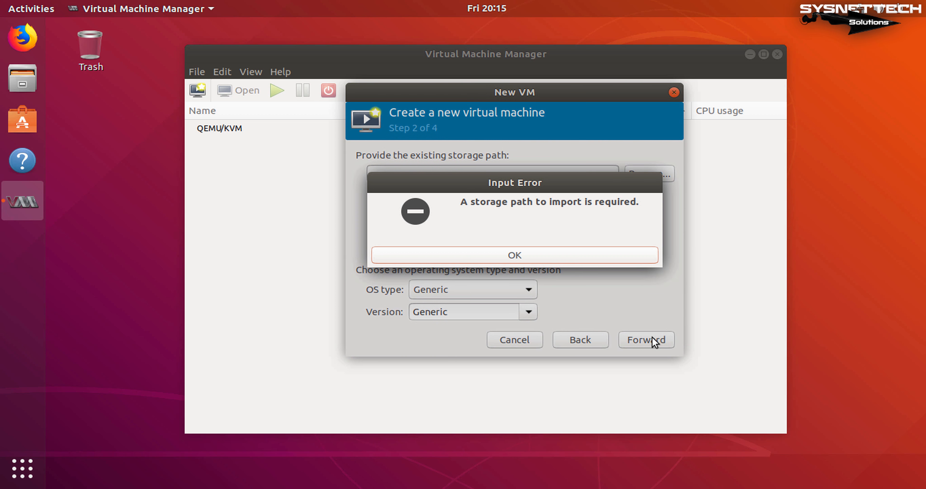
click(554, 253)
Create a 20 GiB qcow2 storage volume named test in the default pool and choose it as the virtual machine's storage.
click(650, 173)
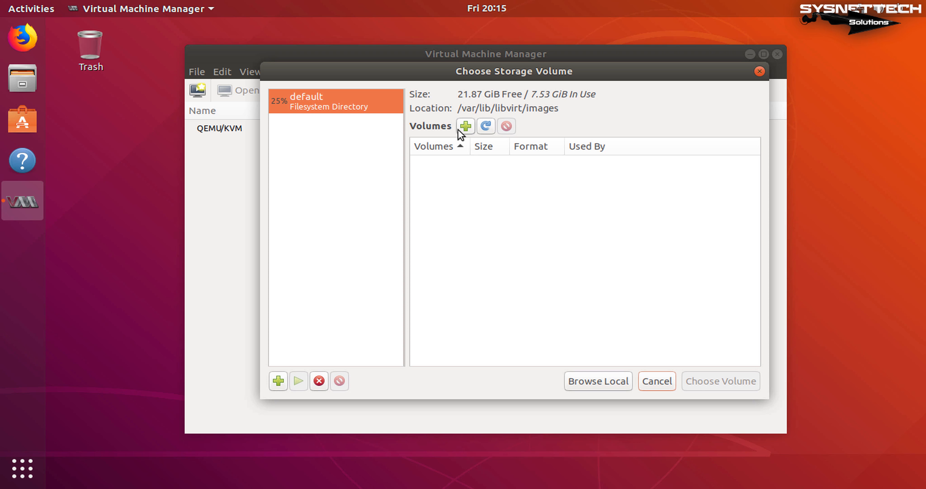
click(465, 125)
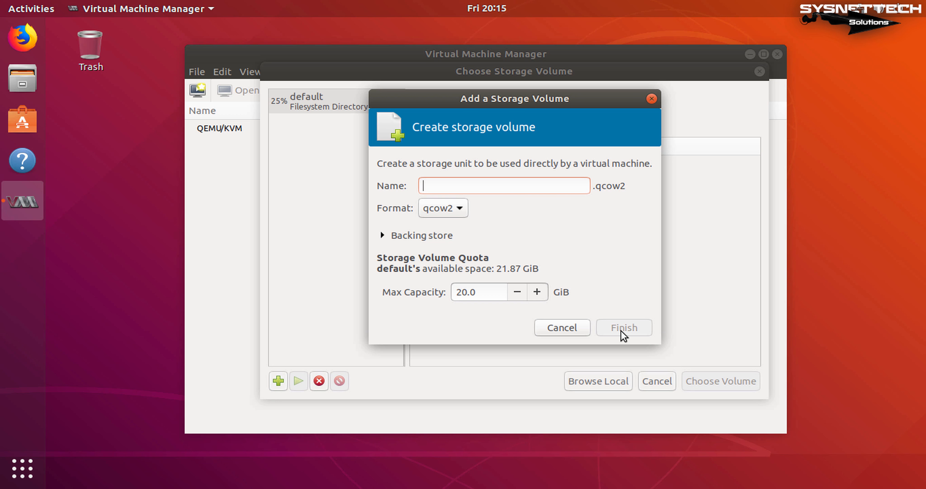
text(r)
text(est)
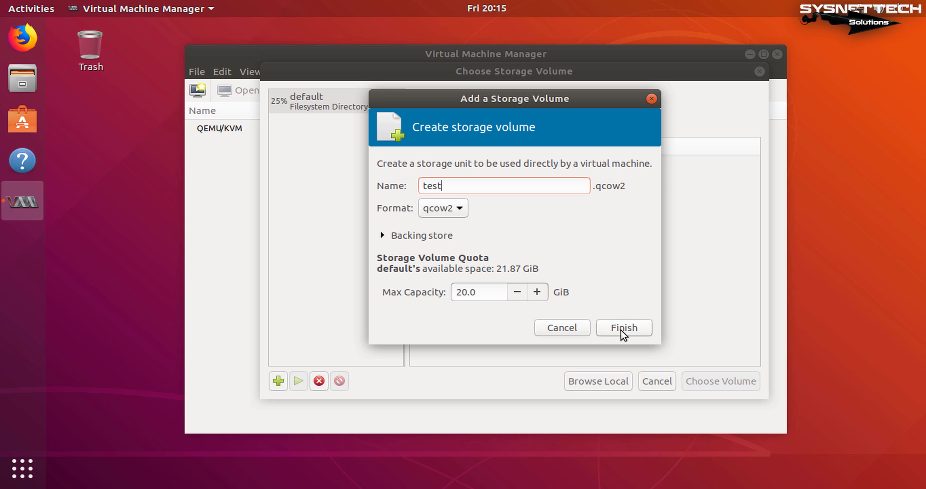
click(621, 330)
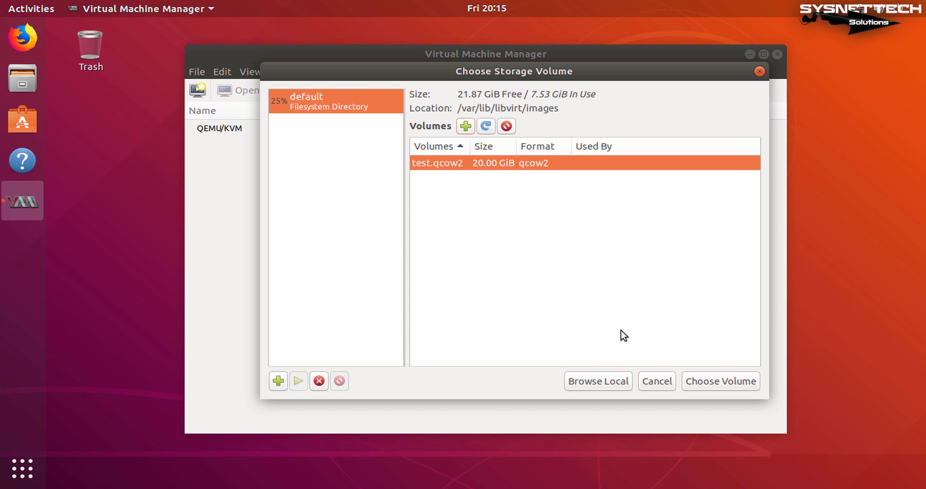
click(725, 382)
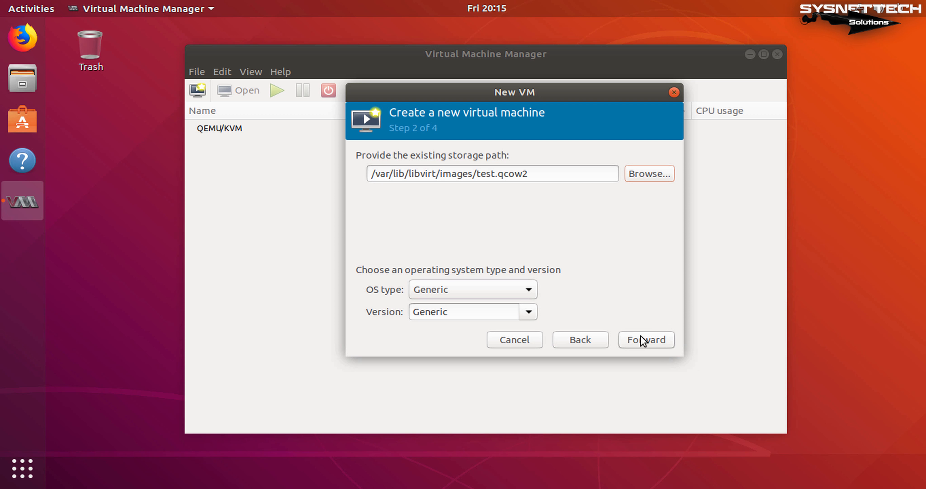
Set the operating system type to Windows and the version to Microsoft Windows 10, and continue to the memory and CPU page.
click(509, 289)
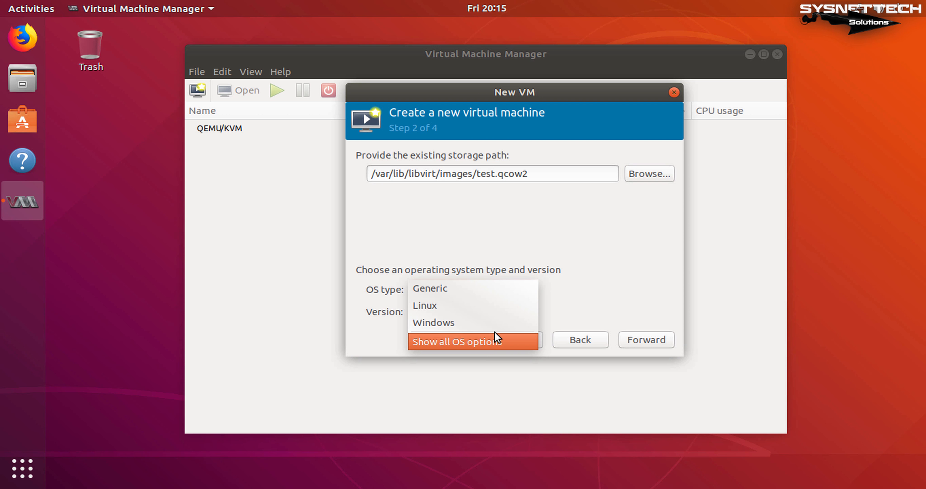
click(498, 322)
click(531, 313)
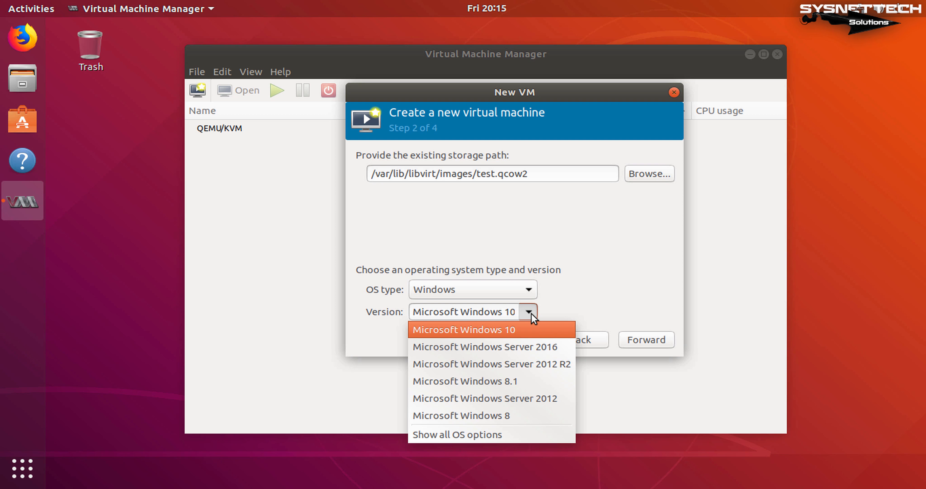
click(541, 329)
click(643, 343)
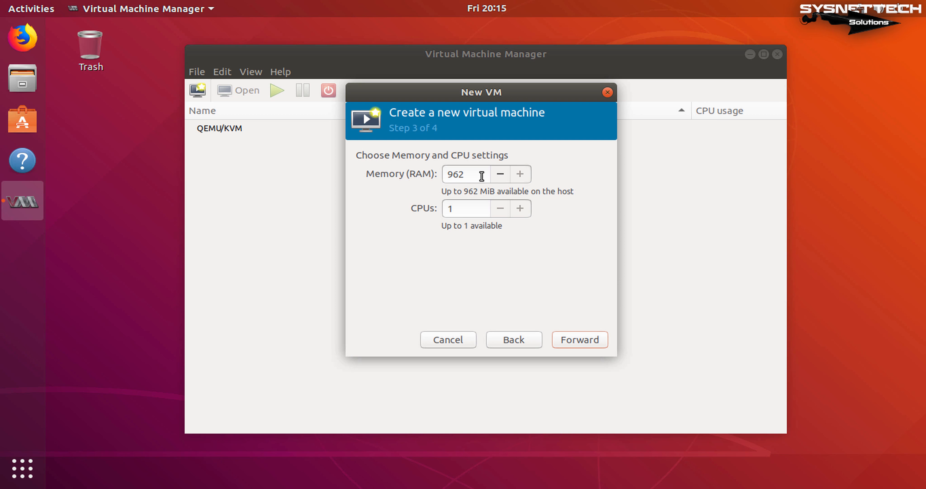
Keep the proposed memory and CPU settings and the default NAT network, and finish creating the win10 virtual machine.
drag(464, 174, 437, 174)
click(589, 342)
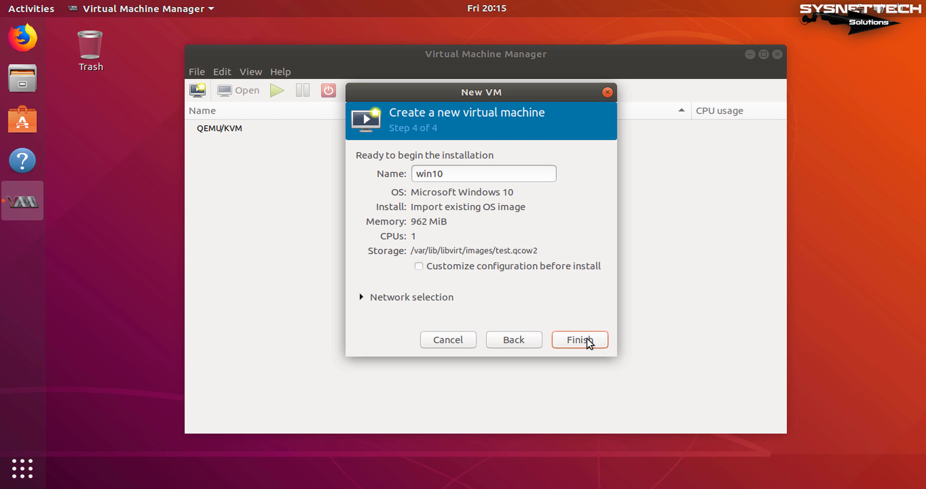
click(444, 300)
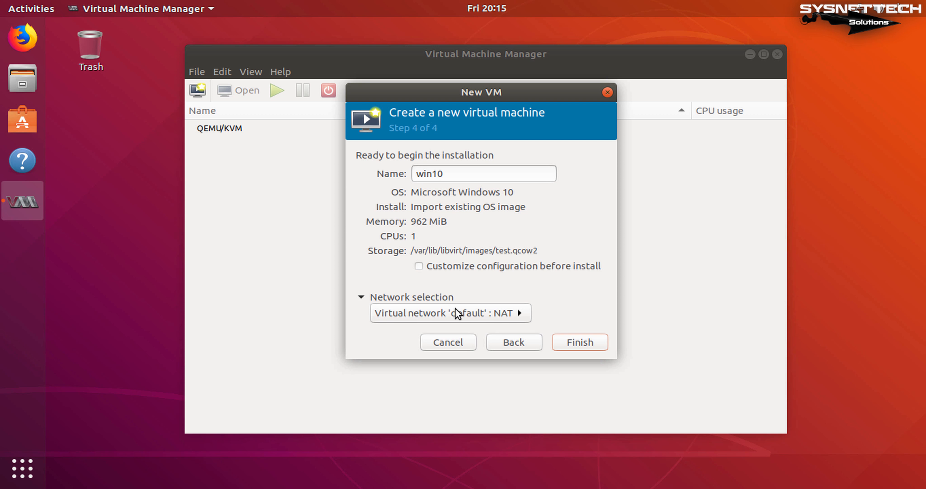
click(463, 312)
click(500, 311)
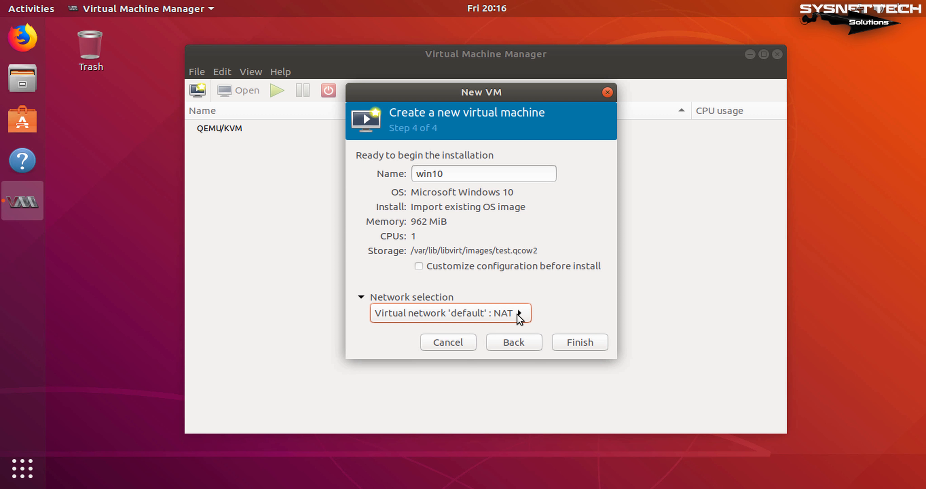
click(585, 347)
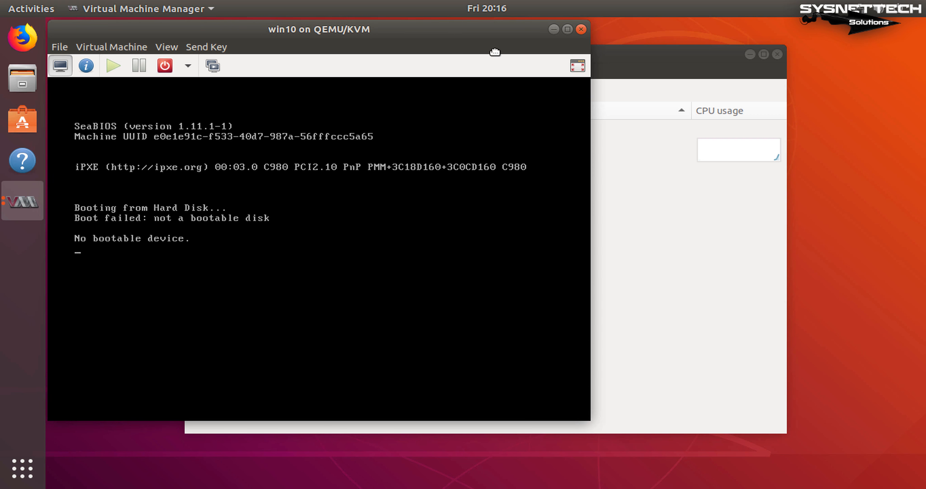
Move the win10 console window away from the virtual machine list and close it.
drag(417, 25, 664, 58)
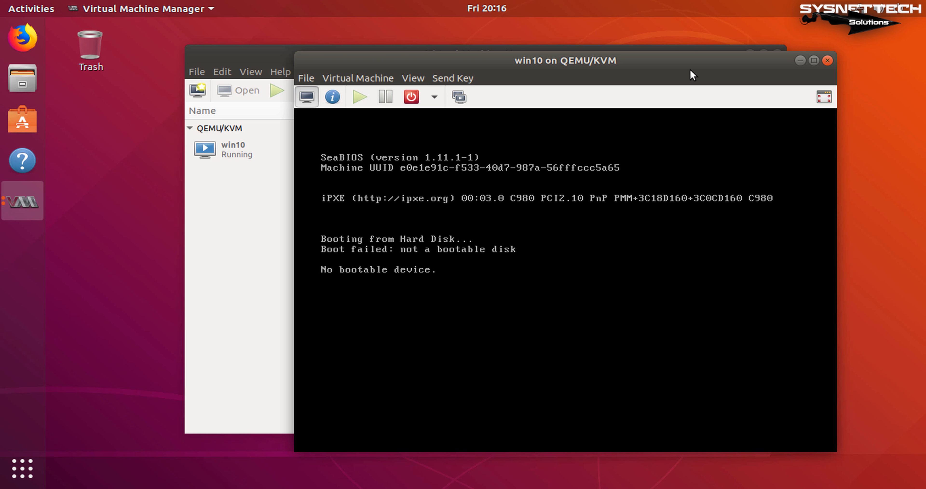
drag(684, 60, 633, 45)
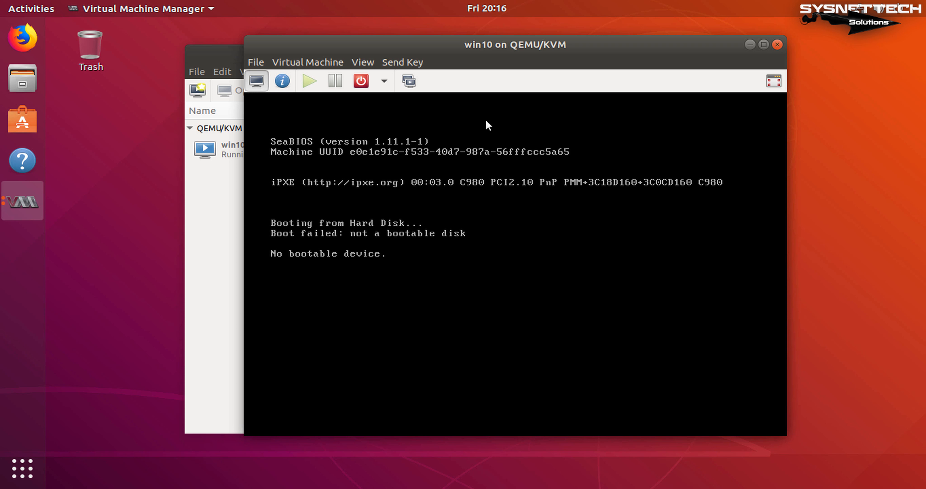
click(778, 44)
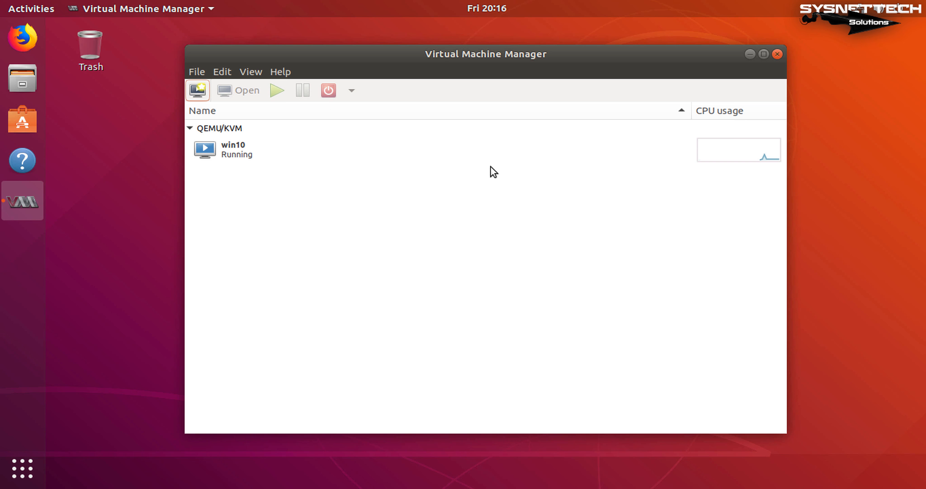
Reopen the console of the win10 virtual machine, look over its shutdown options and close the console.
click(345, 145)
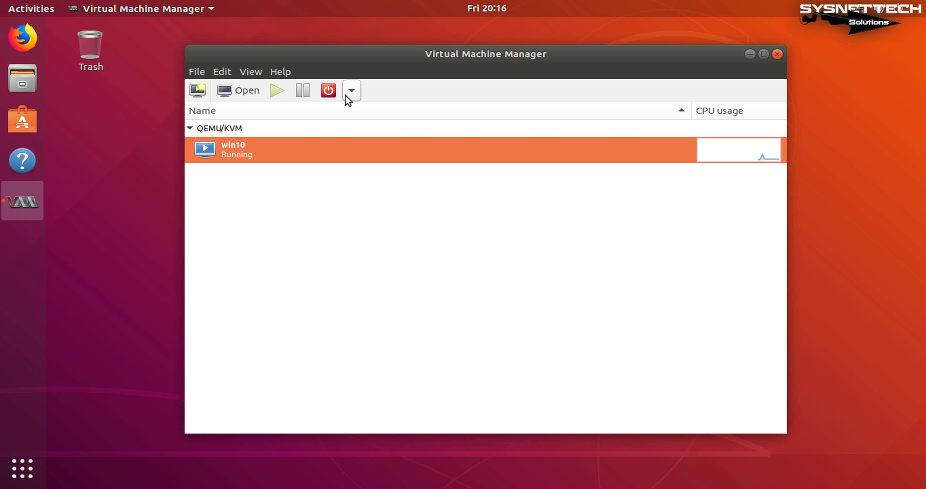
click(351, 91)
mouse_move(347, 58)
mouse_down()
mouse_move(361, 52)
mouse_move(349, 51)
mouse_up()
click(252, 91)
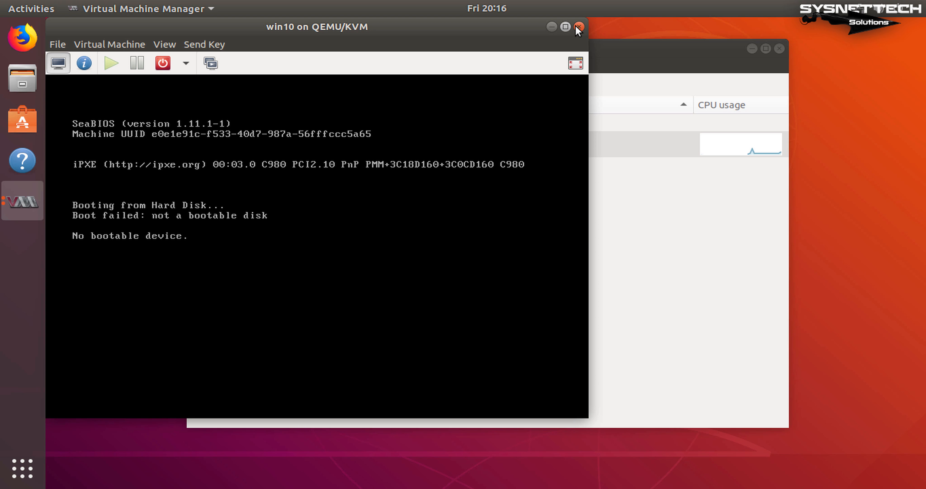
click(186, 63)
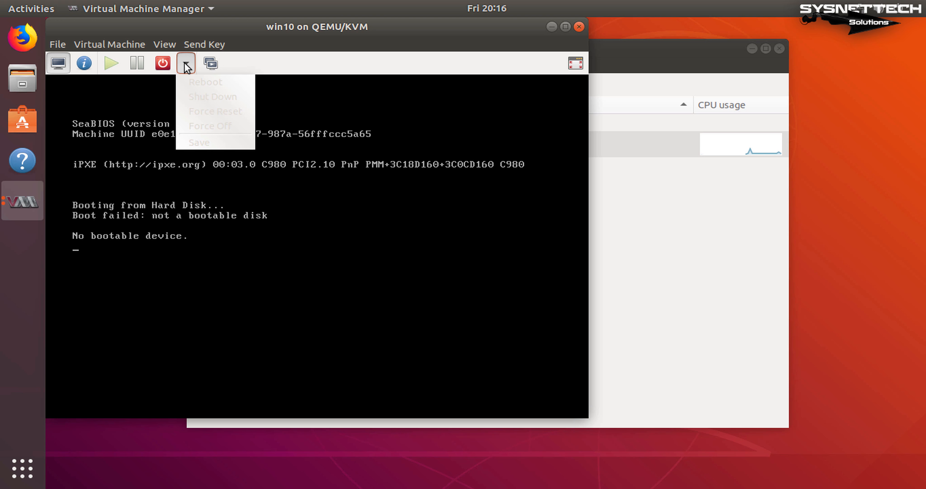
click(164, 67)
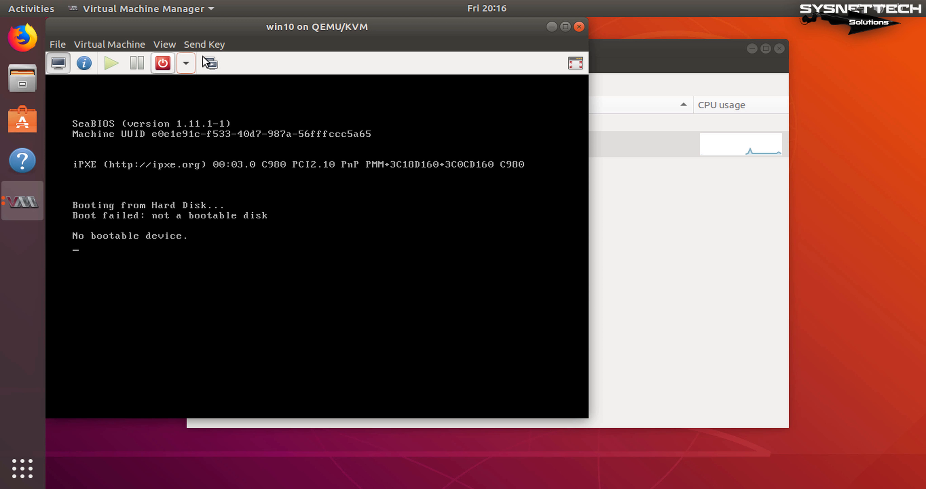
click(579, 27)
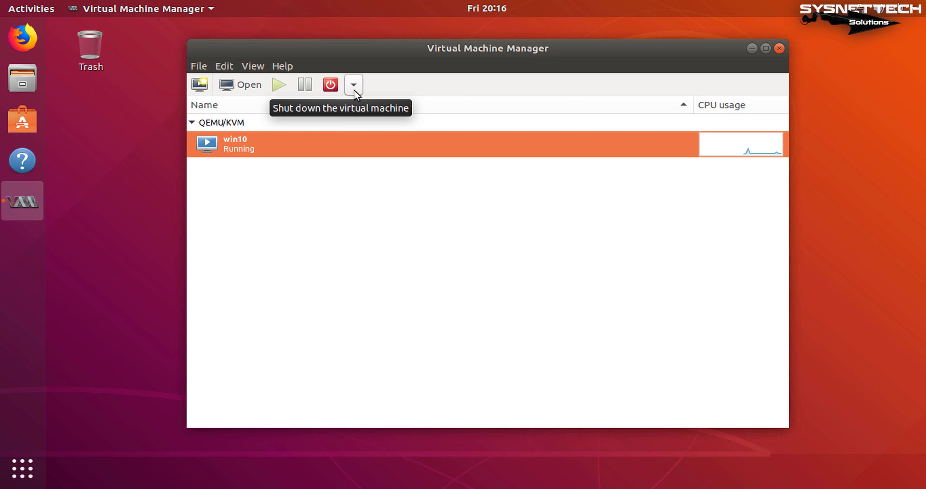
Pause the win10 virtual machine and try to shut it down while it is paused.
click(306, 86)
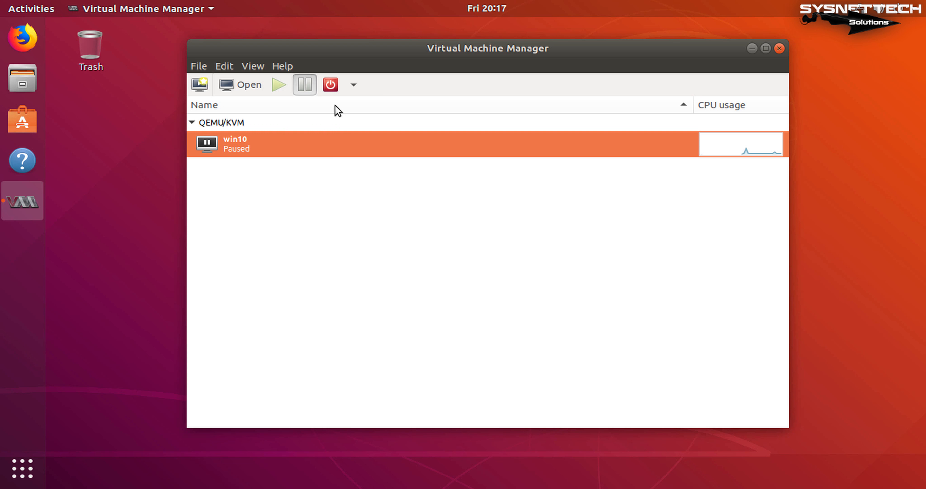
click(331, 86)
click(345, 261)
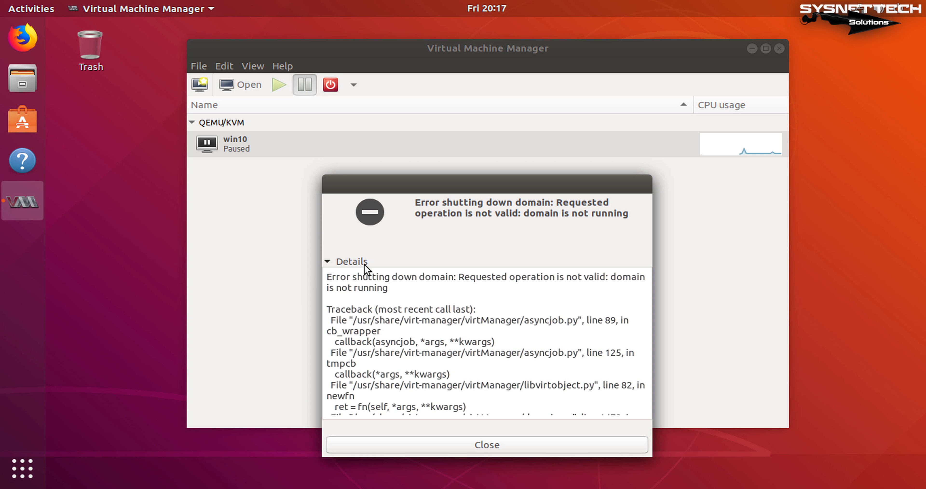
click(496, 455)
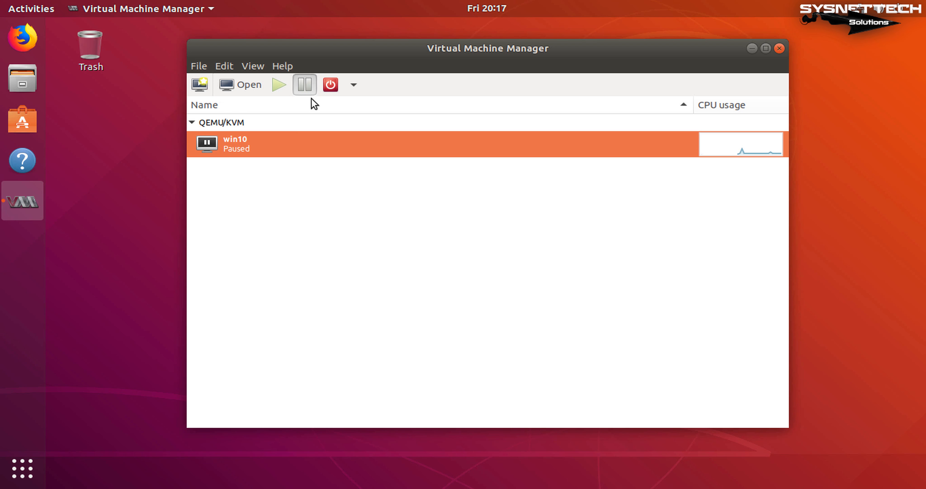
click(329, 85)
key(Return)
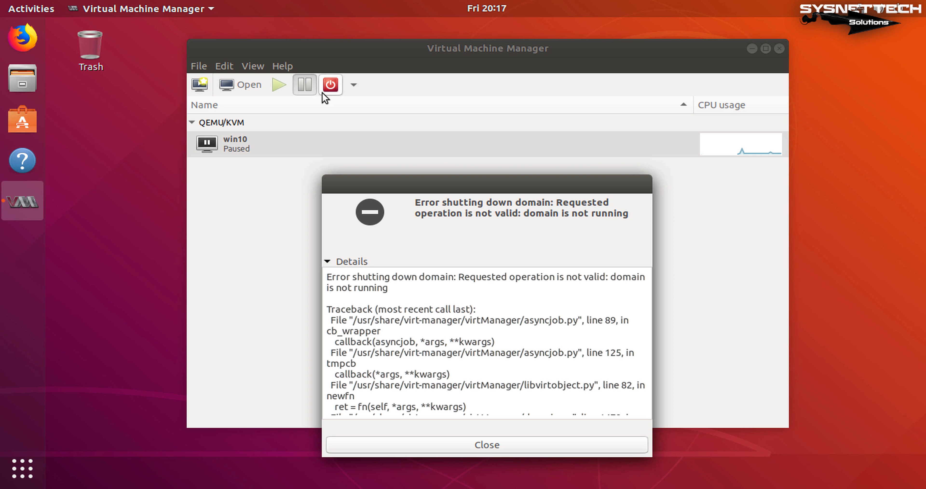
key(Escape)
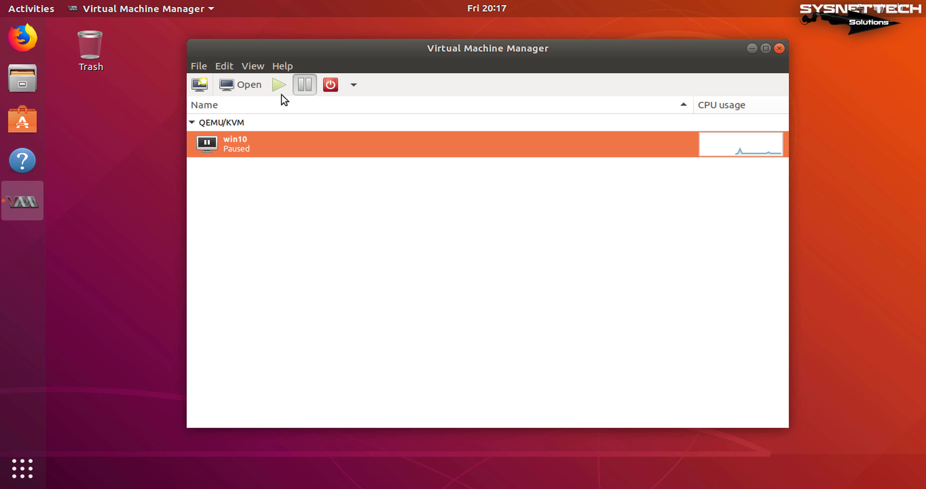
Resume the paused win10 virtual machine and look over its shutdown options.
click(304, 85)
click(355, 85)
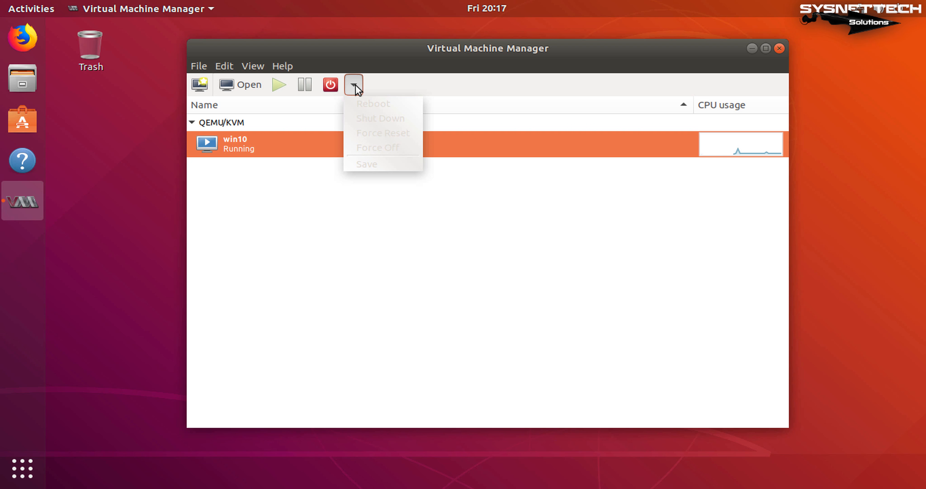
click(317, 88)
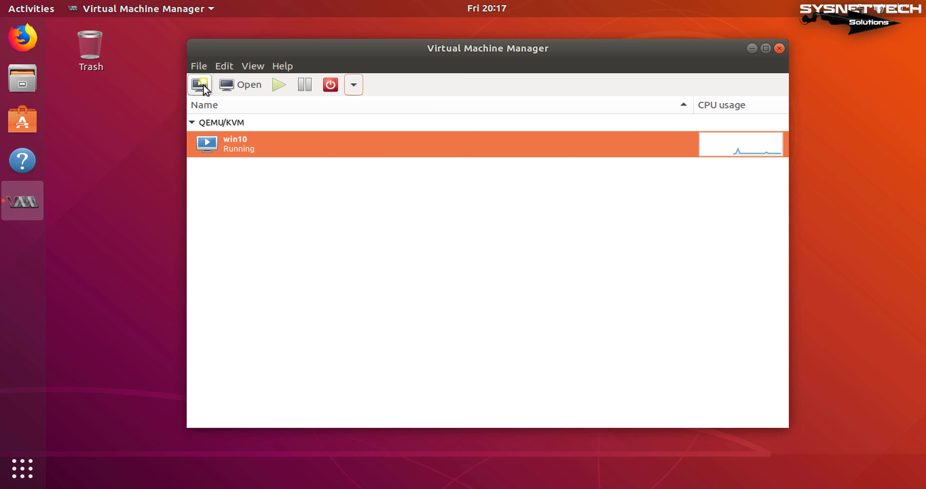
Open the win10 console, send Ctrl+Alt+Delete to the guest and close the console window.
click(233, 87)
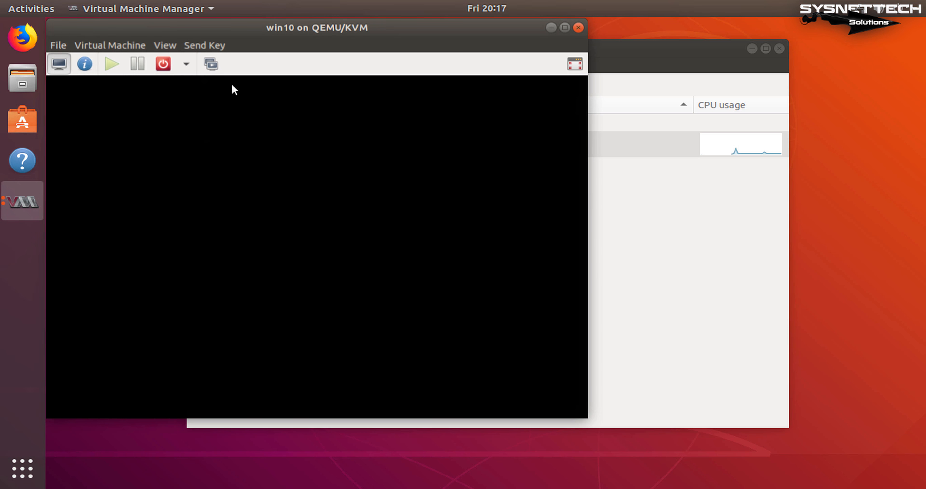
click(211, 46)
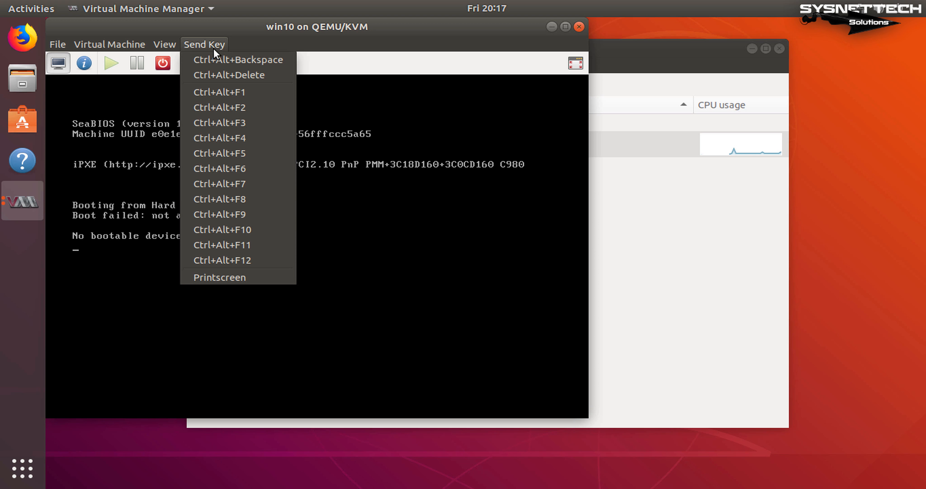
click(217, 74)
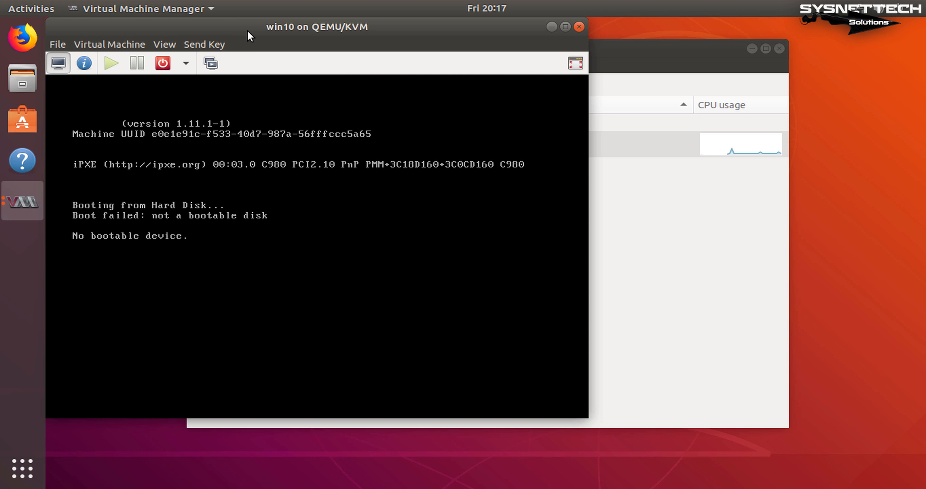
drag(252, 31, 524, 43)
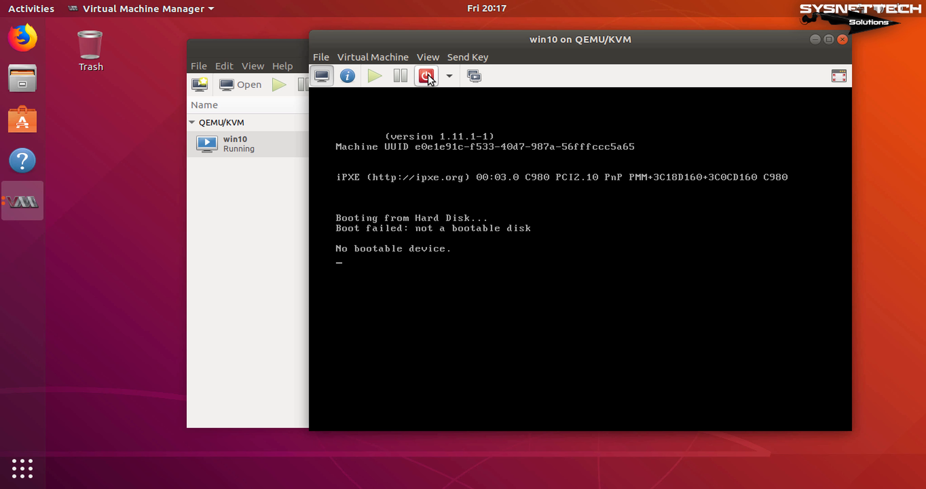
click(449, 76)
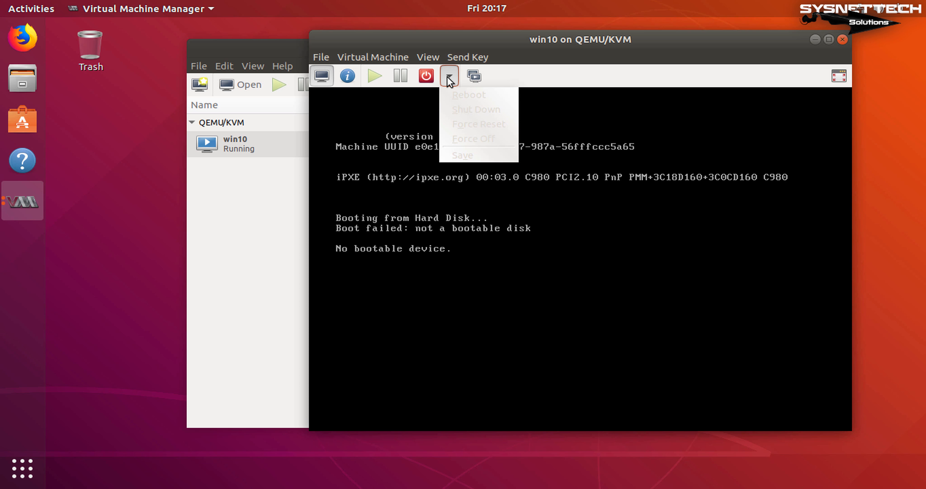
click(515, 70)
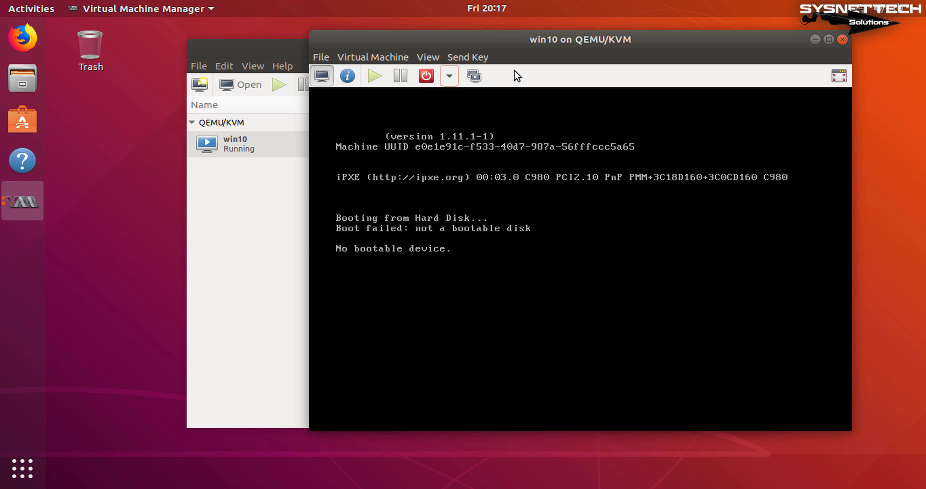
click(842, 40)
Force off the win10 virtual machine, choosing not to be asked for this confirmation again.
right_click(622, 141)
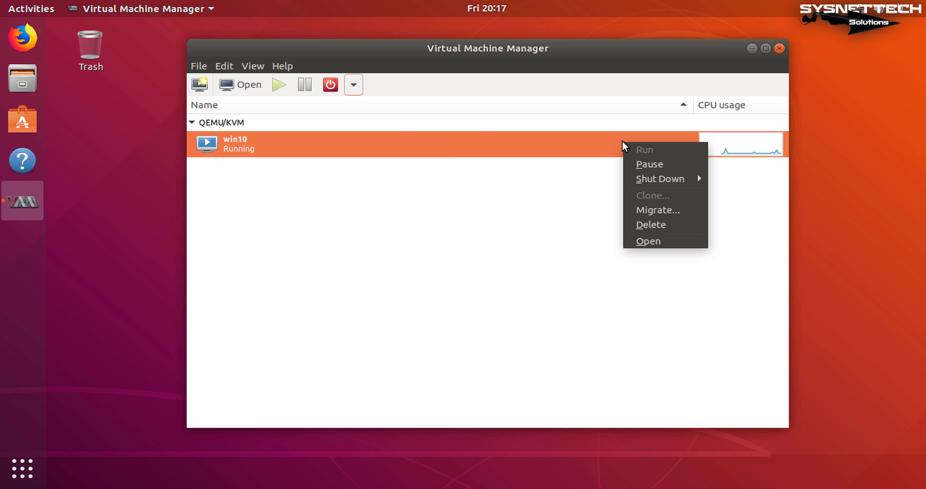
mouse_move(698, 178)
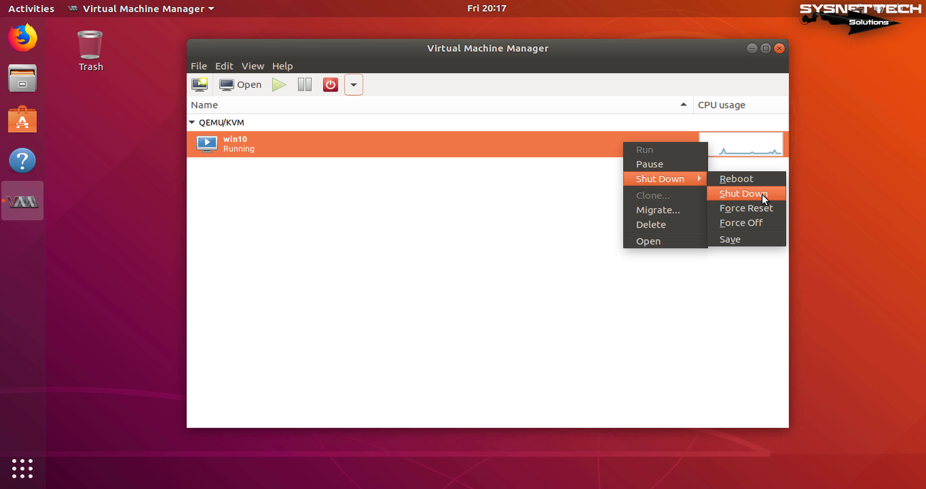
click(770, 223)
click(447, 272)
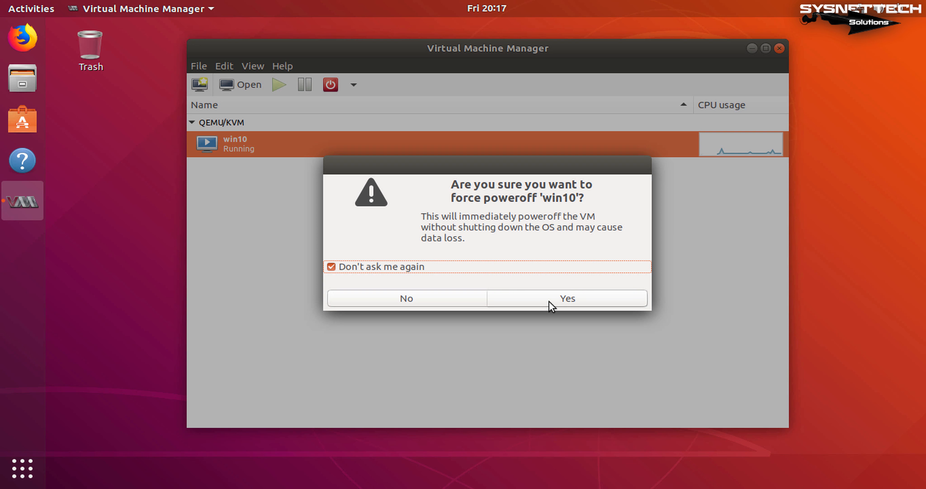
click(567, 302)
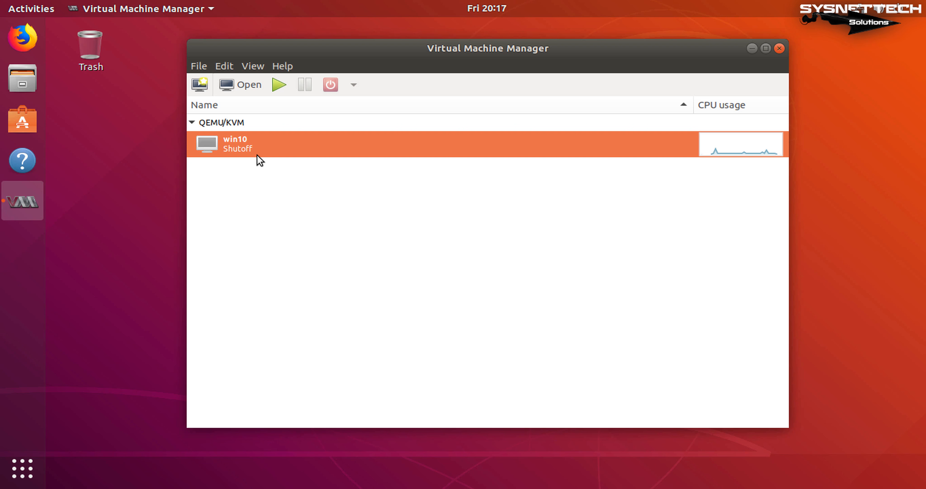
Open the program's About information to check its version.
click(284, 67)
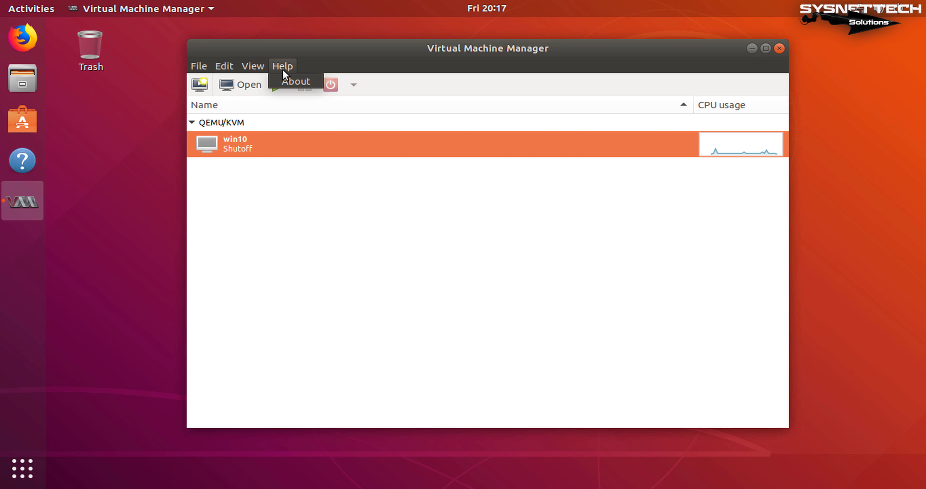
click(311, 82)
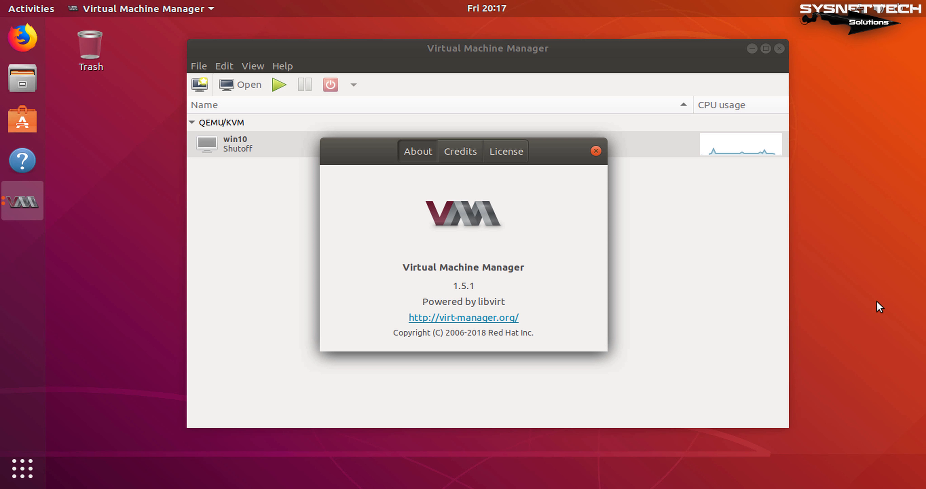